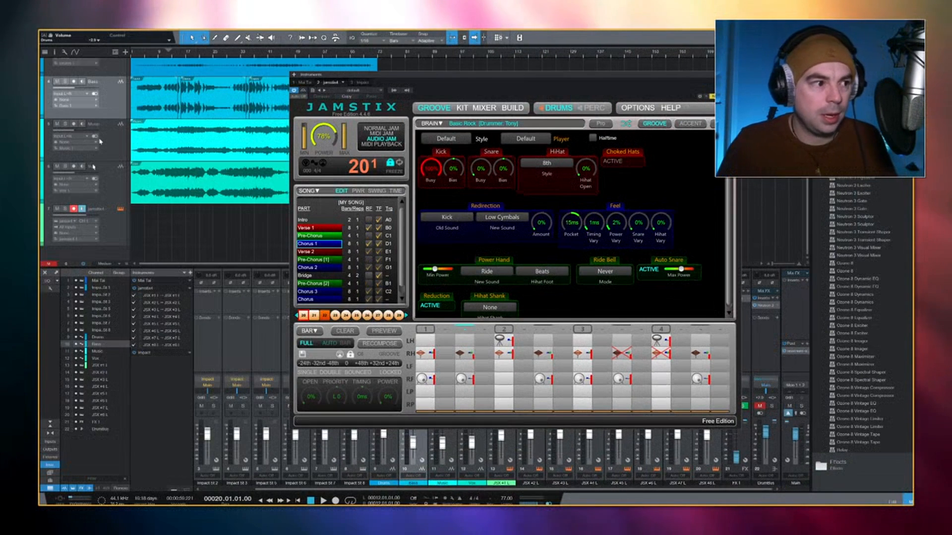
- Listen to the song from bar 12 and stop playback
left_click(169, 56)
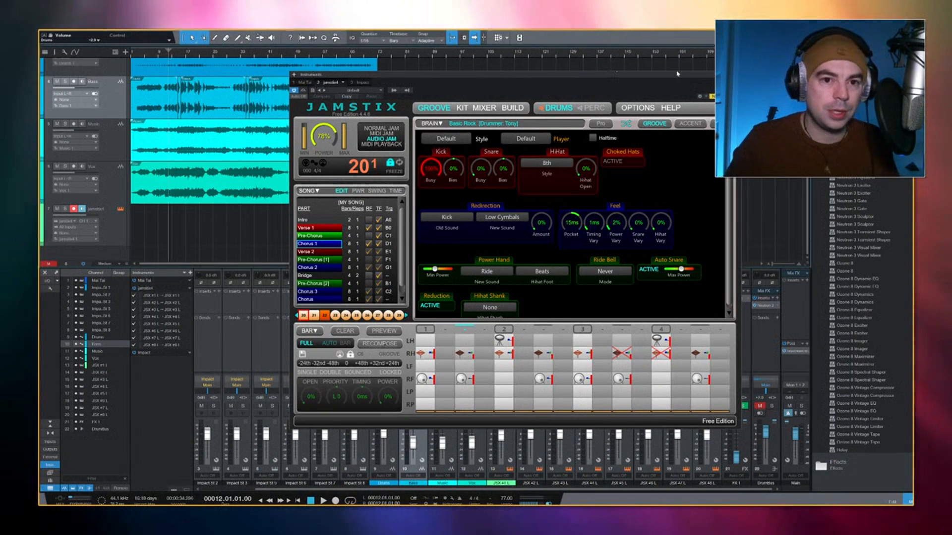
left_click(177, 60)
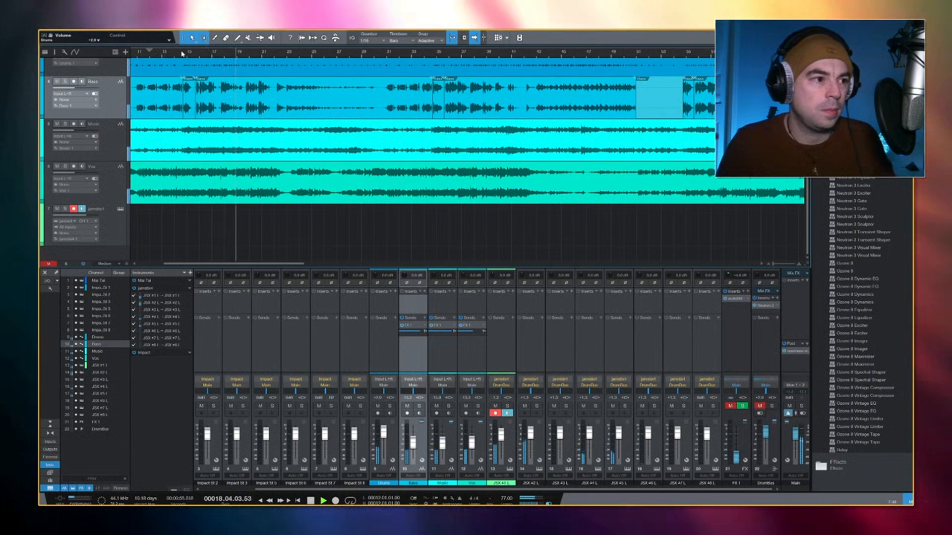
key("space")
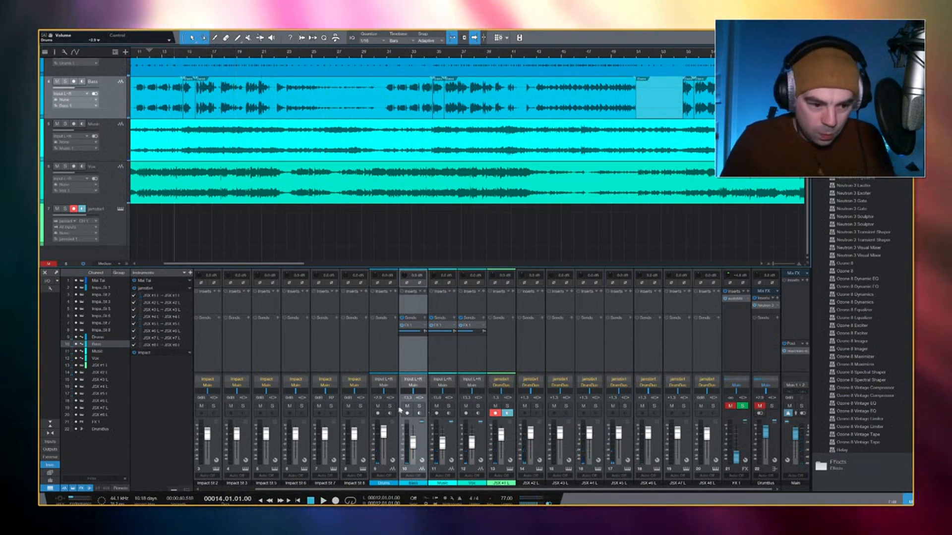
- Mute the Drums channel, unmute the DrumBus, and open the song-building page of the Jamstix instrument
left_click(377, 406)
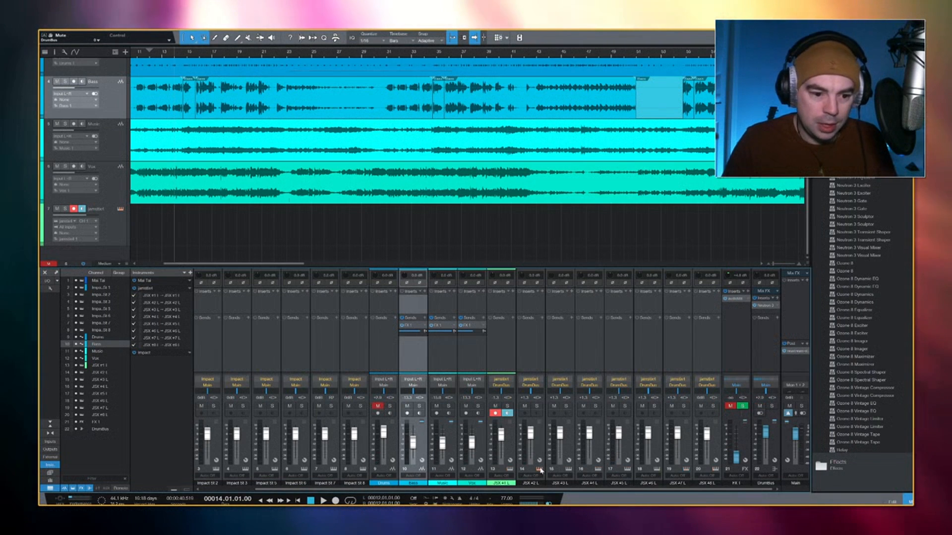
left_click(598, 468)
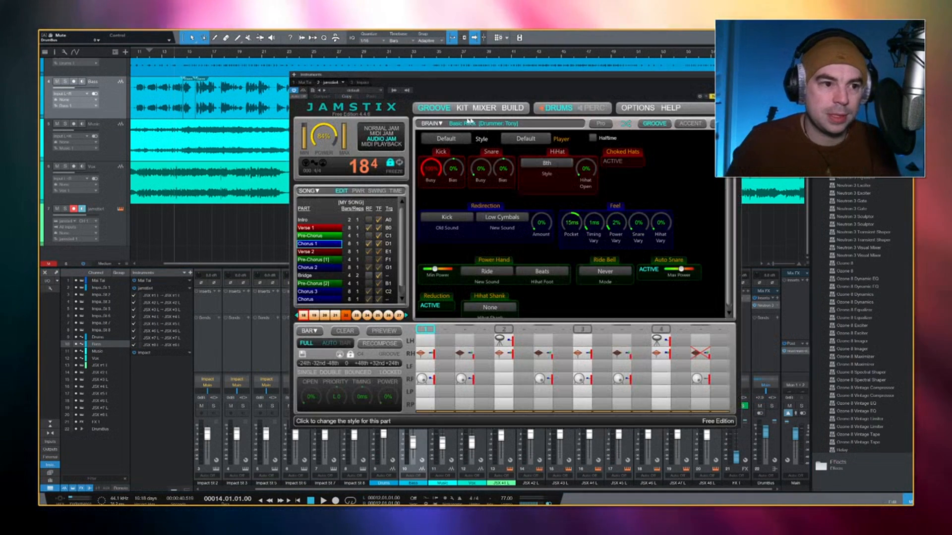
left_click(511, 108)
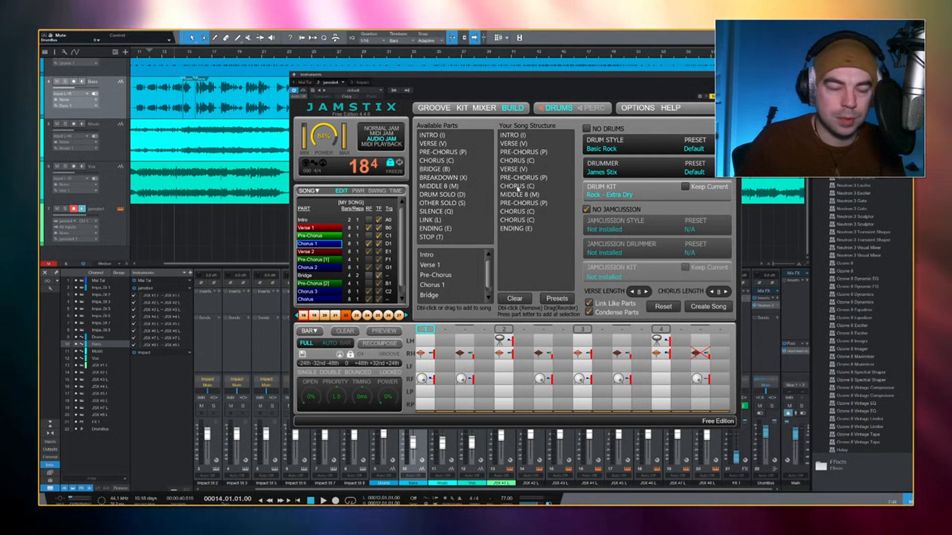
- Browse the drum style library, checking the Special Styles, Brazilian and Rock categories, and leave the song's style as it is
left_click(590, 149)
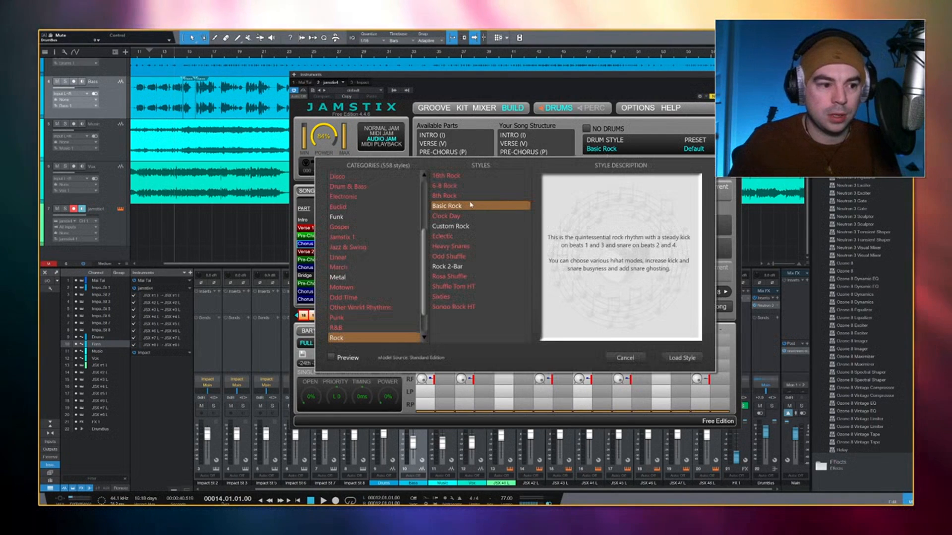
scroll(353, 216, "up", 3)
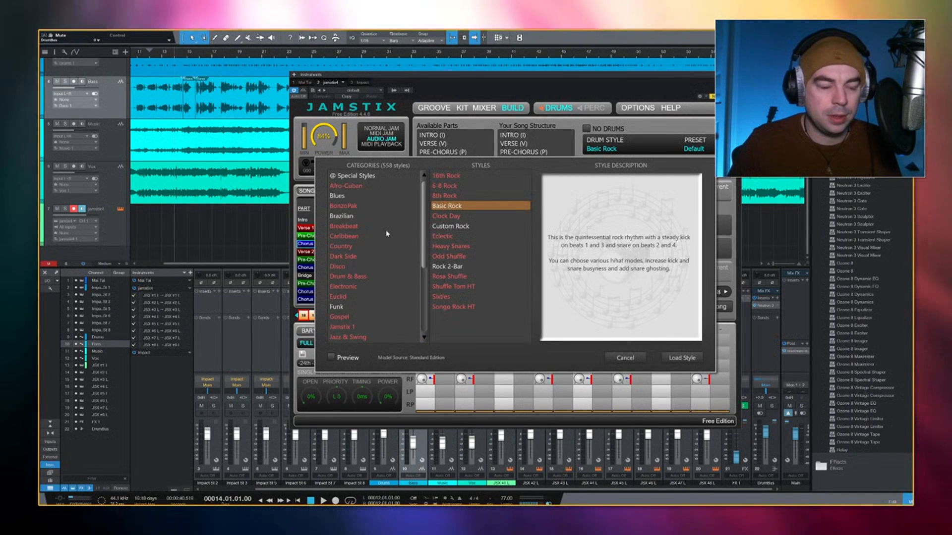
scroll(387, 233, "down", 4)
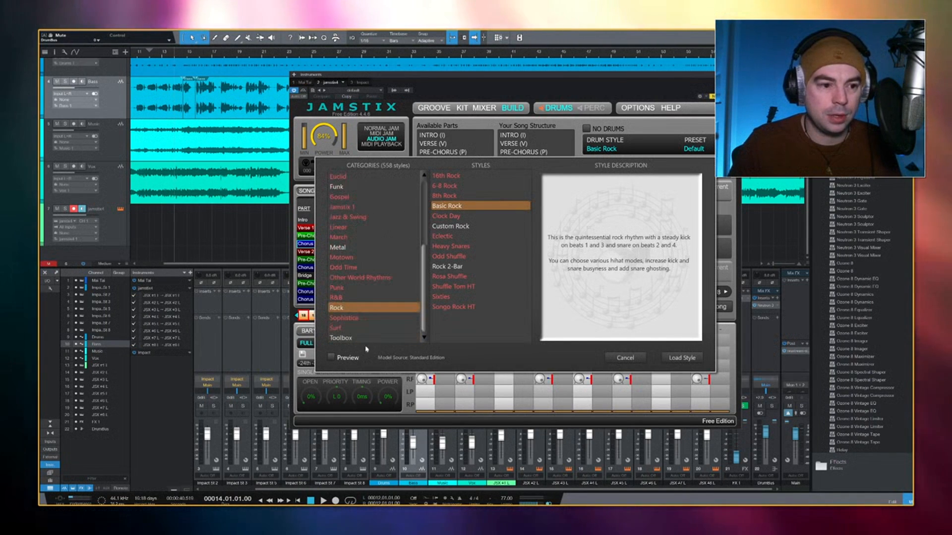
scroll(369, 298, "up", 4)
left_click(356, 176)
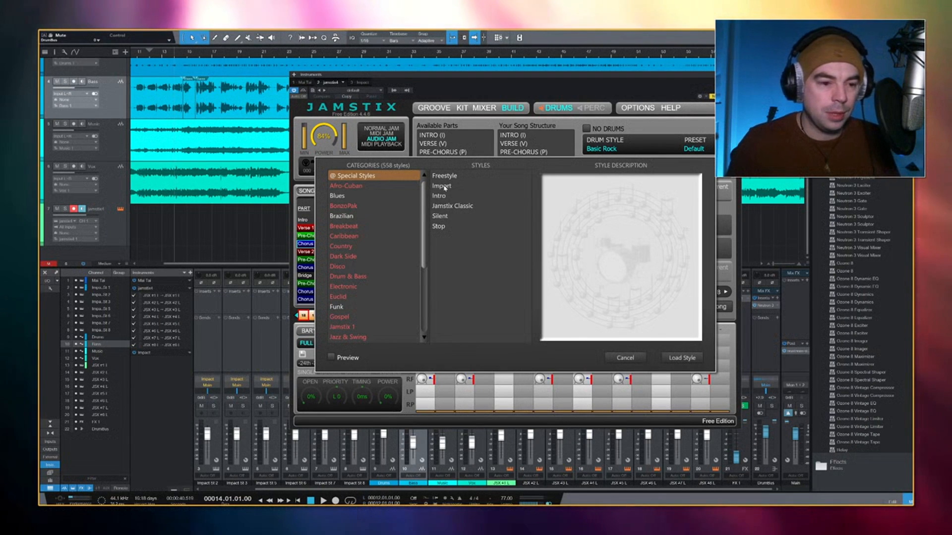
left_click(342, 216)
scroll(347, 310, "down", 4)
left_click(341, 309)
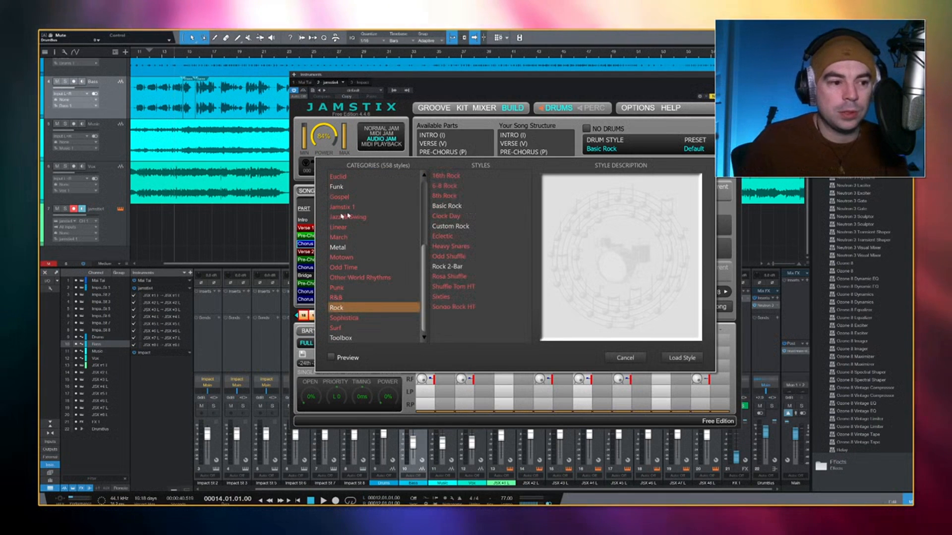
scroll(343, 215, "up", 4)
scroll(343, 216, "down", 4)
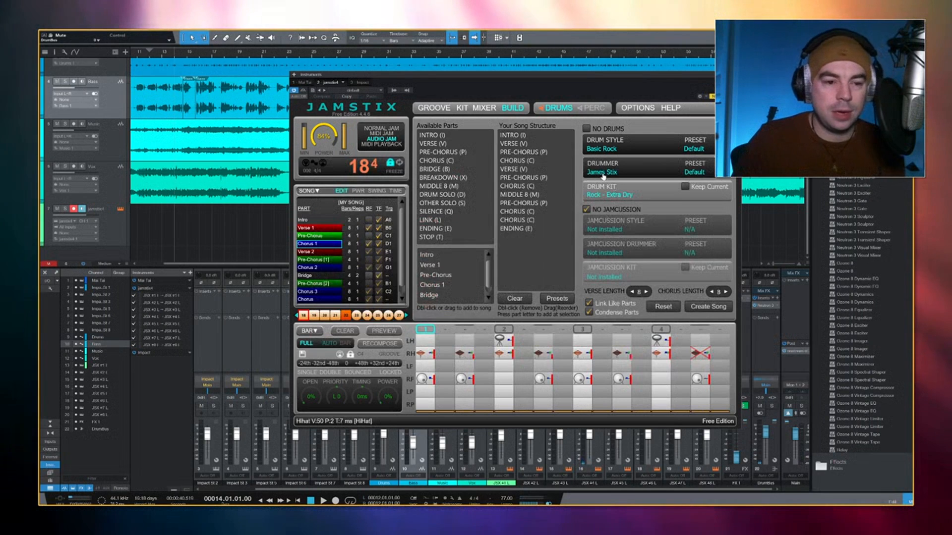
- Browse the drummer library, comparing the Rock, Latin, Gospel, Eclectic, Metal and Special Drummers categories, and close it without loading a drummer
left_click(603, 174)
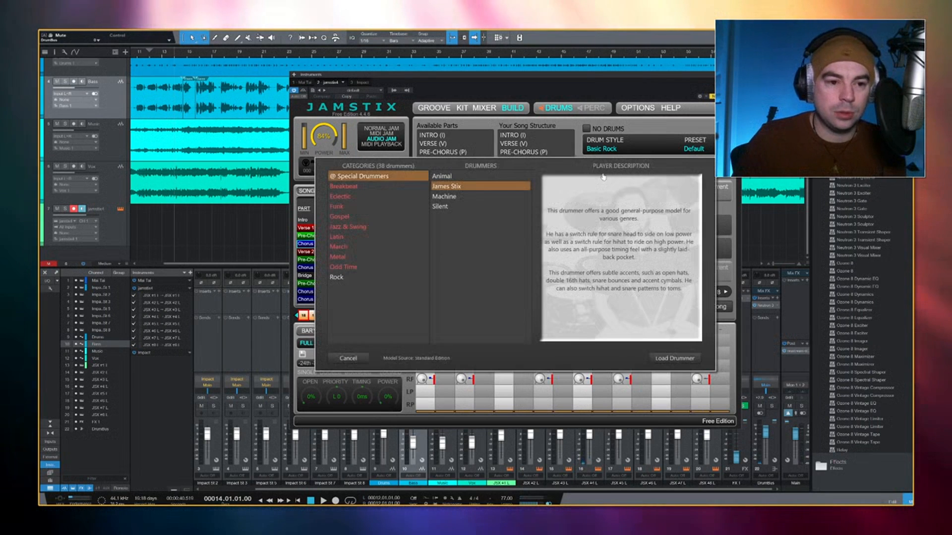
left_click(336, 277)
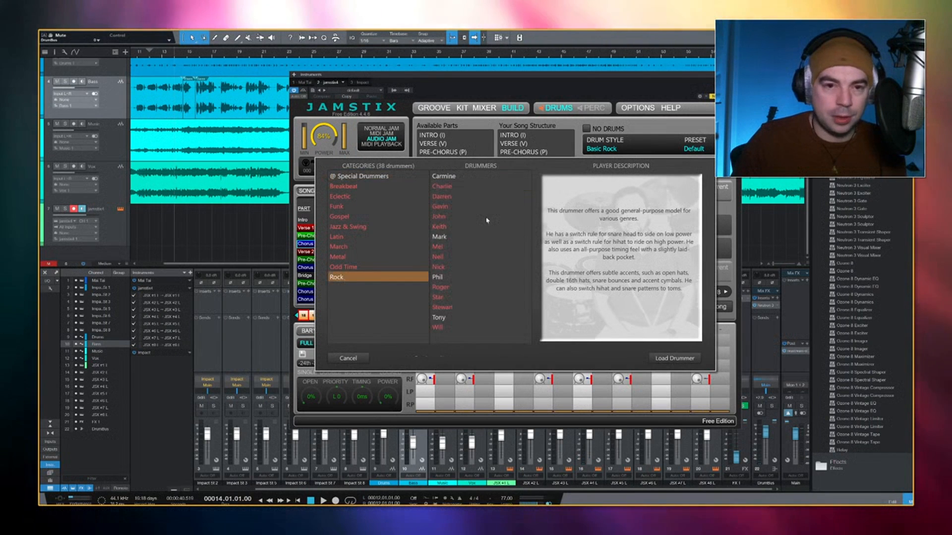
left_click(358, 237)
left_click(361, 217)
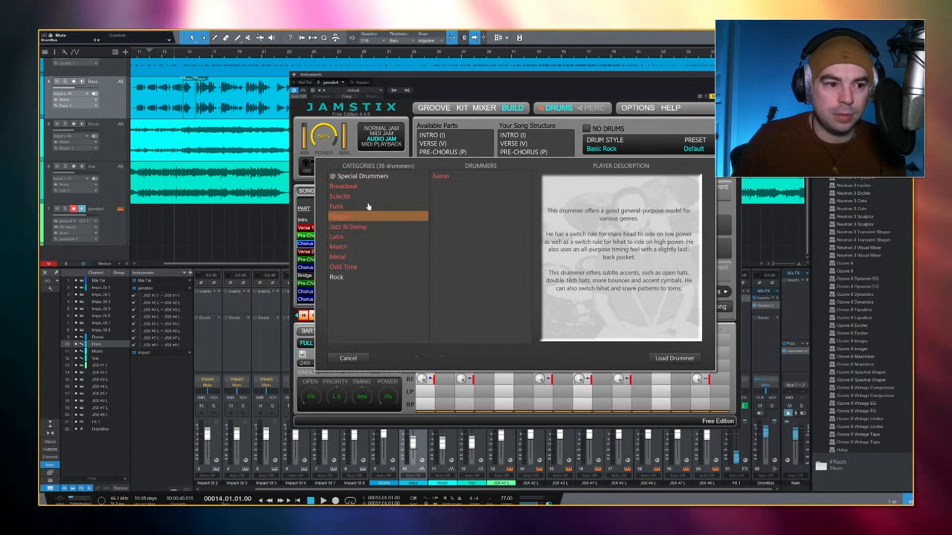
left_click(365, 198)
left_click(357, 237)
left_click(355, 256)
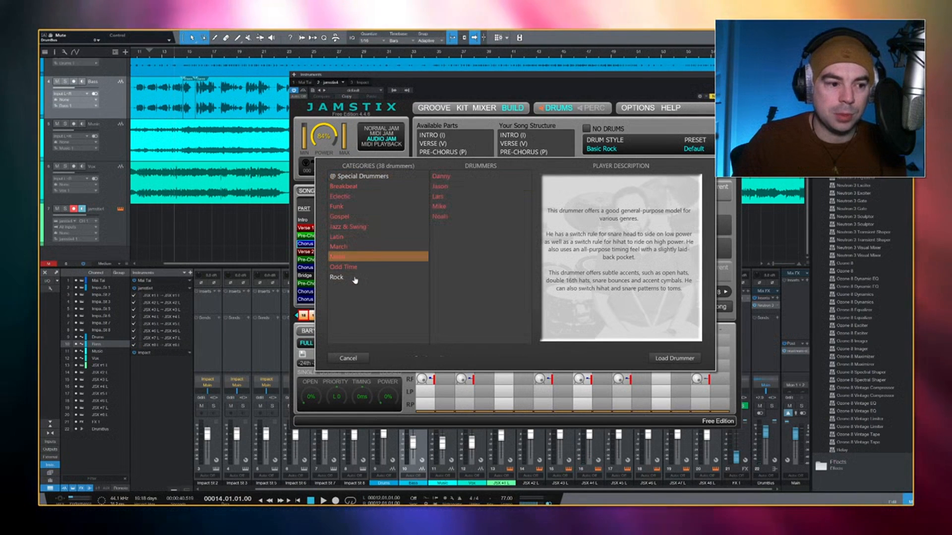
left_click(355, 278)
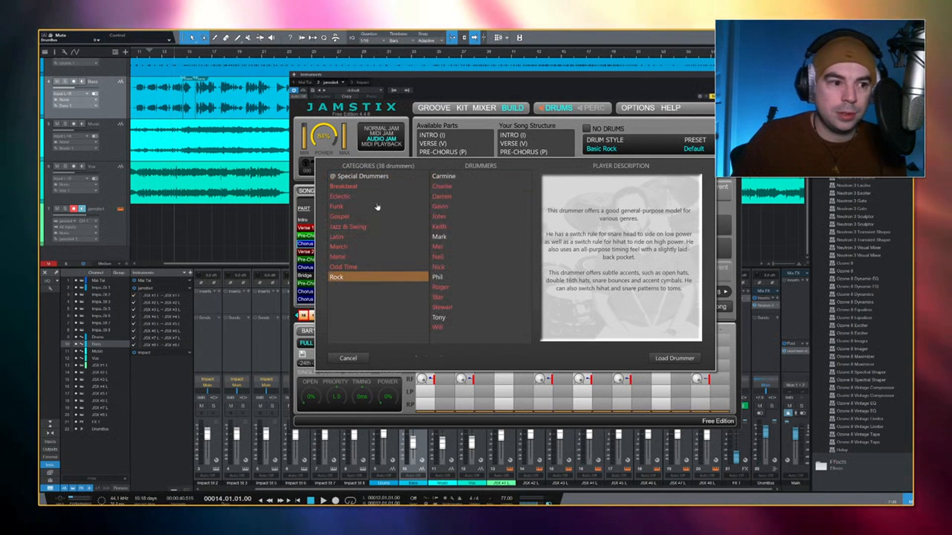
left_click(364, 176)
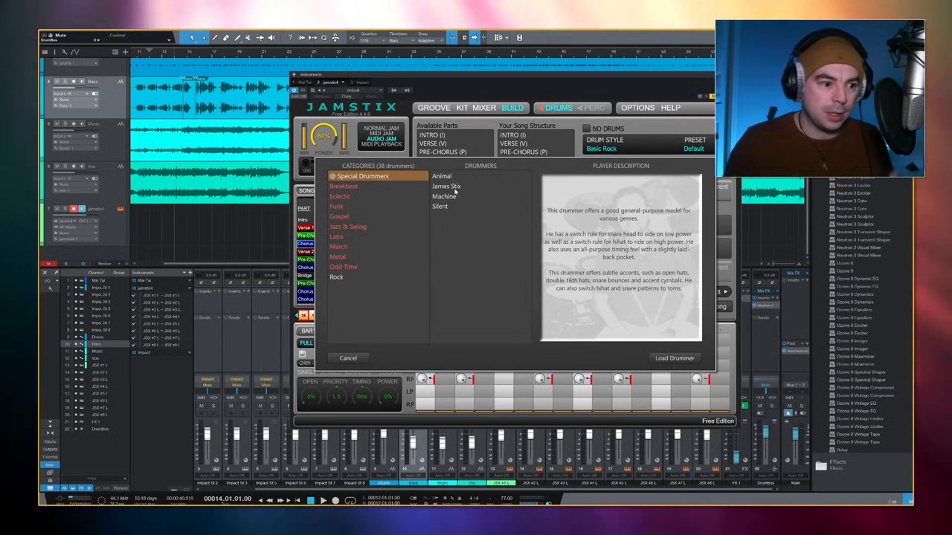
left_click(348, 359)
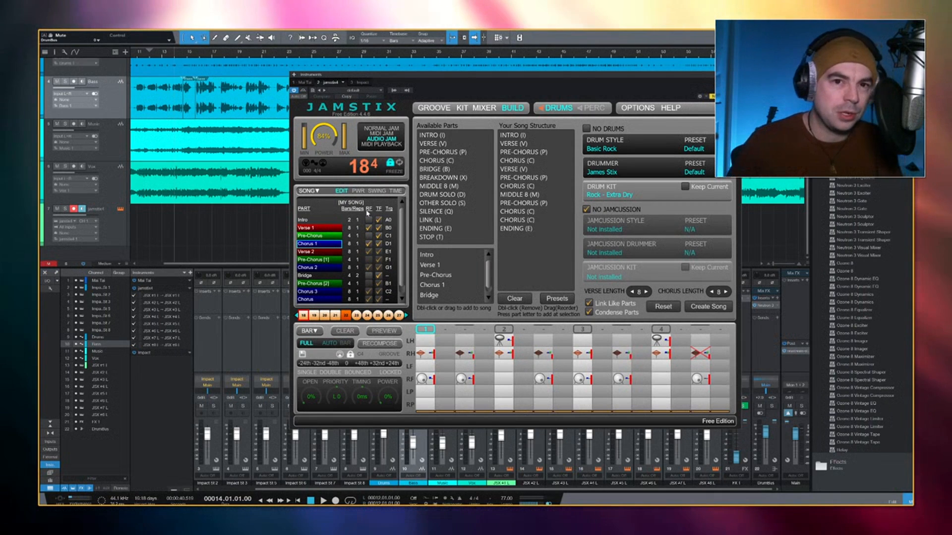
- Look through the drum kit categories for the song build and close the list without loading a kit
left_click(599, 196)
scroll(438, 228, "up", 2)
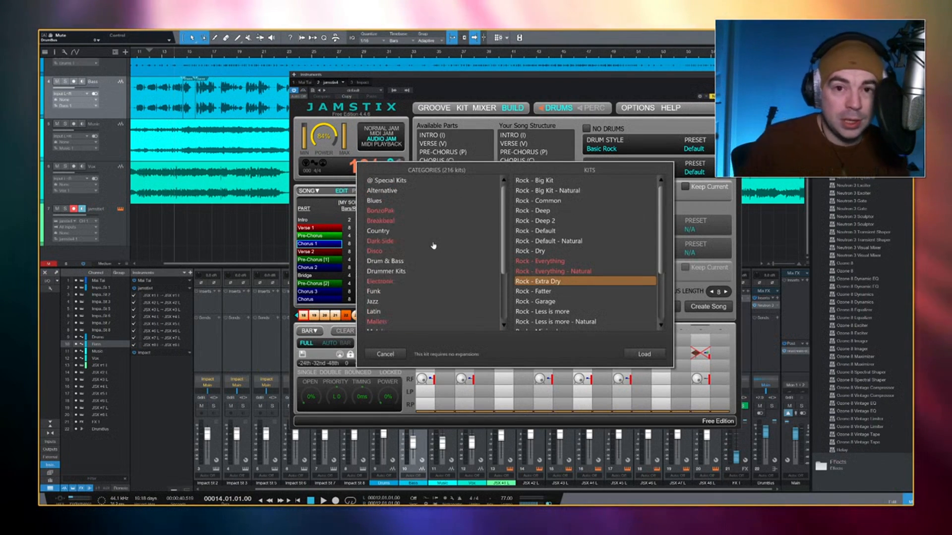
scroll(401, 216, "down", 3)
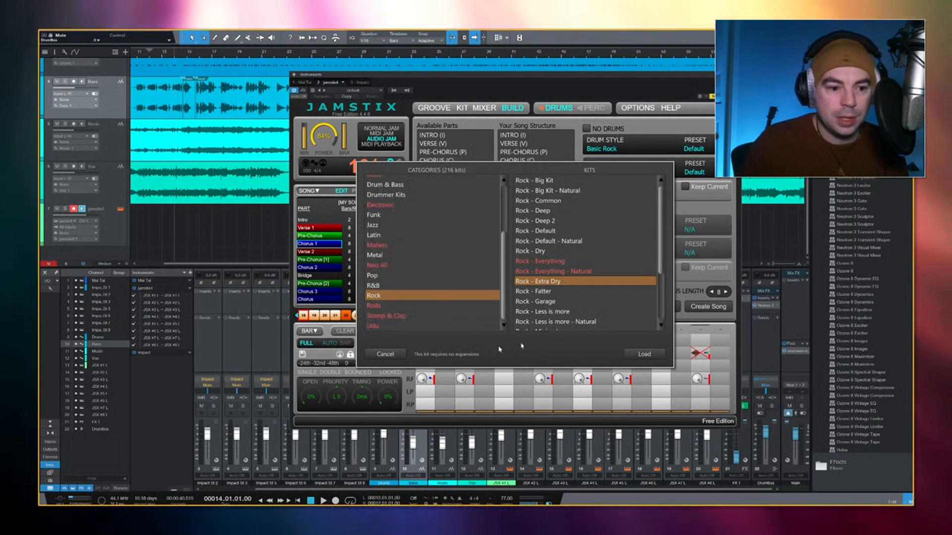
left_click(379, 355)
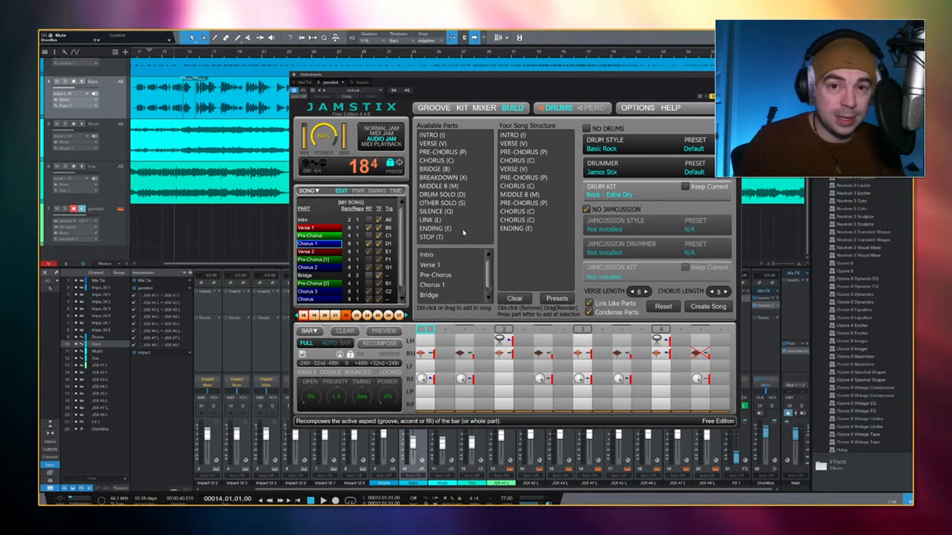
- Display the drum kit view and load the Come Closer kit from the Drum & Bass category
left_click(484, 109)
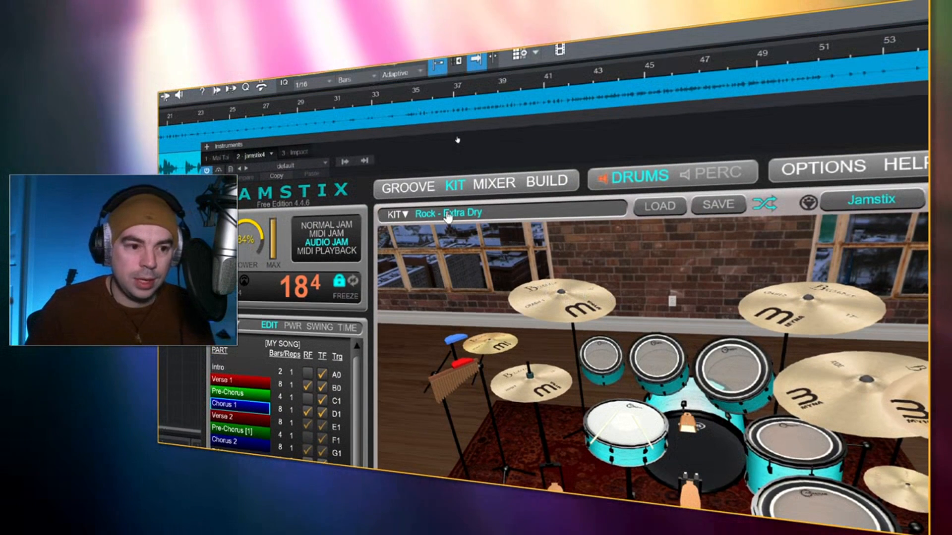
left_click(448, 216)
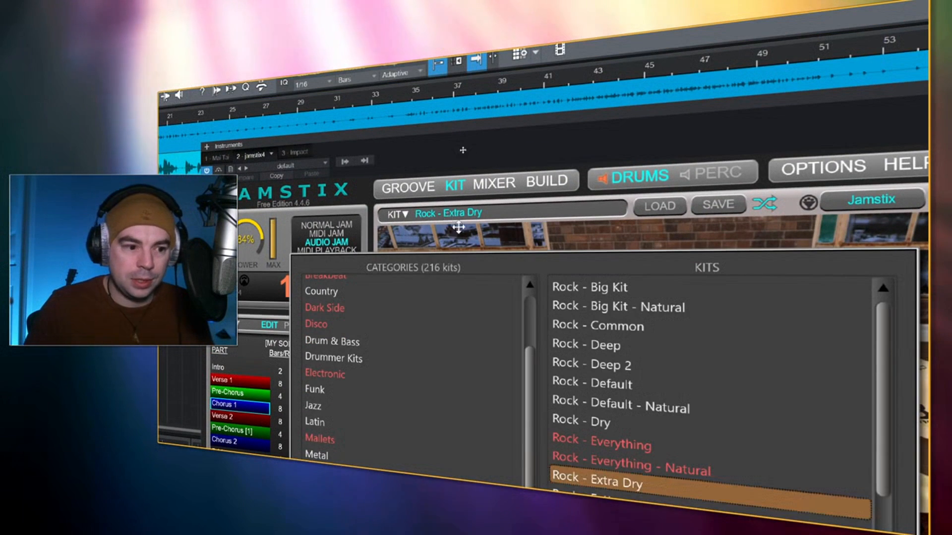
left_click(413, 350)
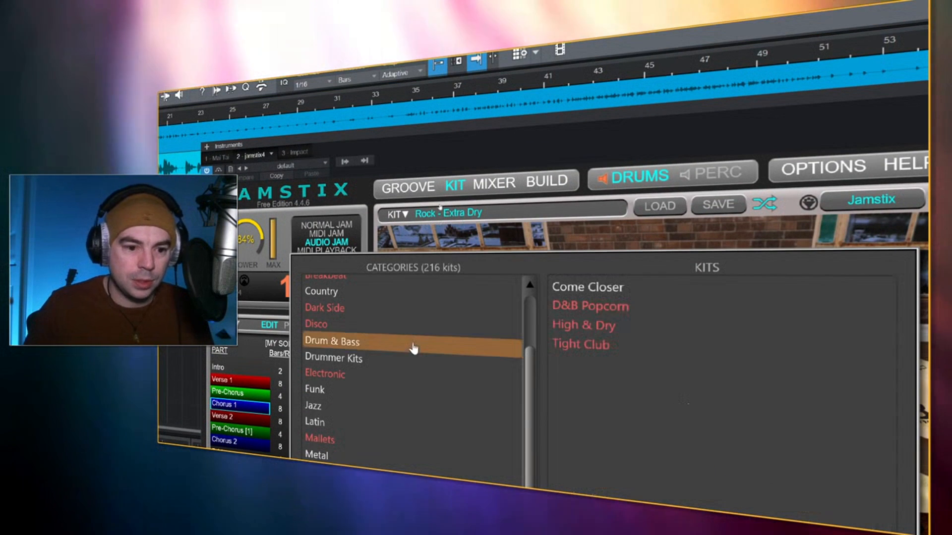
left_click(586, 288)
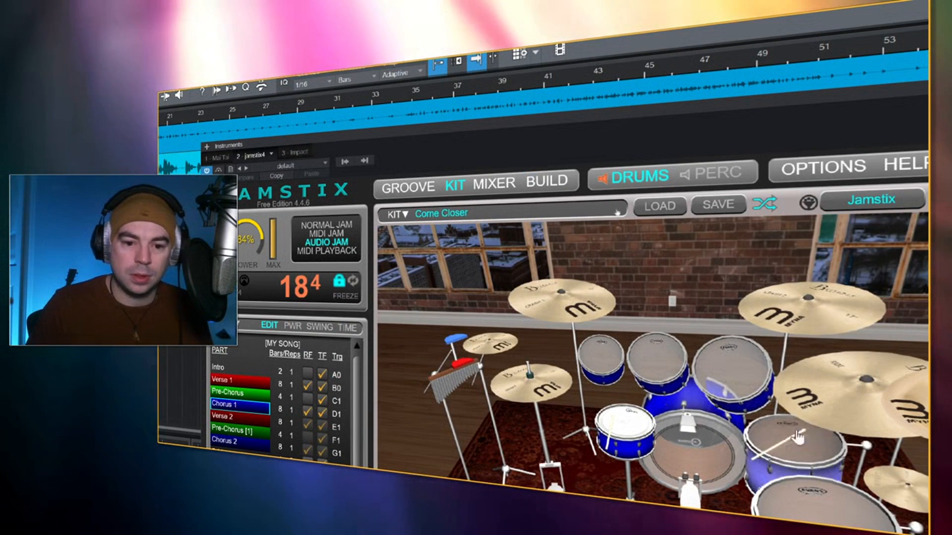
- Load the Rock - Extra Dry kit from the Rock category
left_click(430, 215)
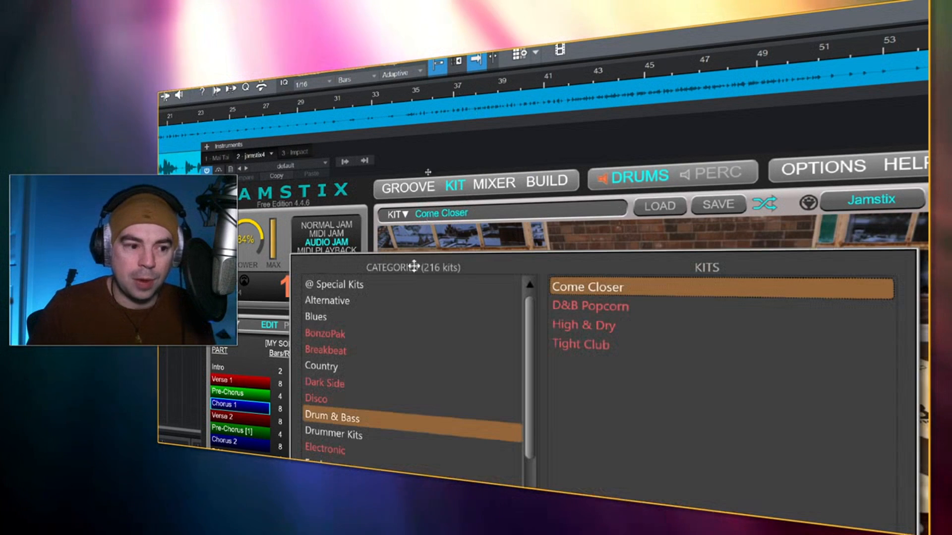
scroll(352, 434, "down", 4)
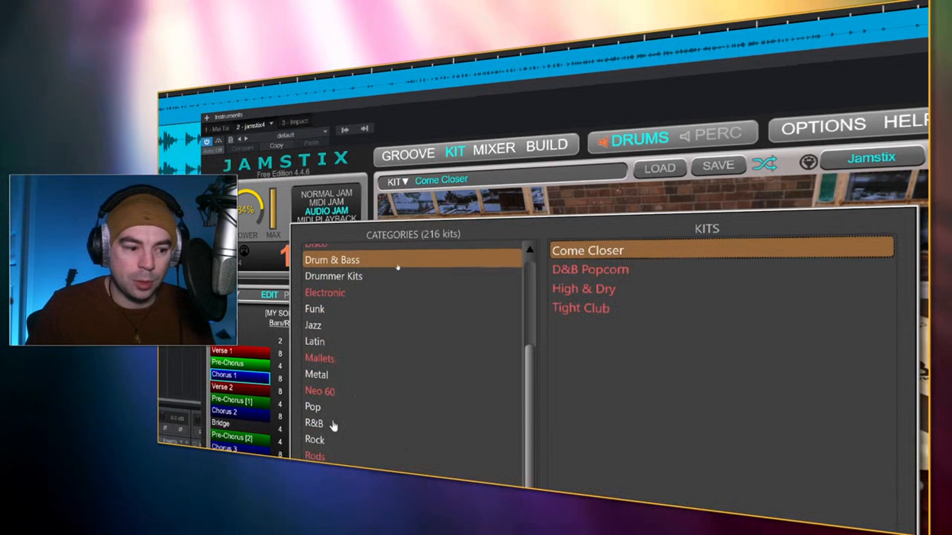
left_click(328, 441)
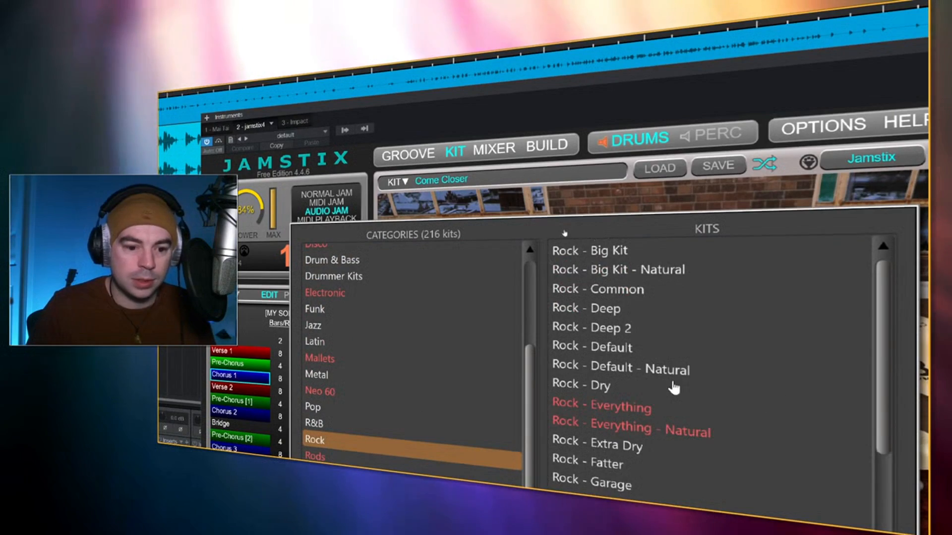
scroll(673, 388, "down", 3)
left_click(629, 297)
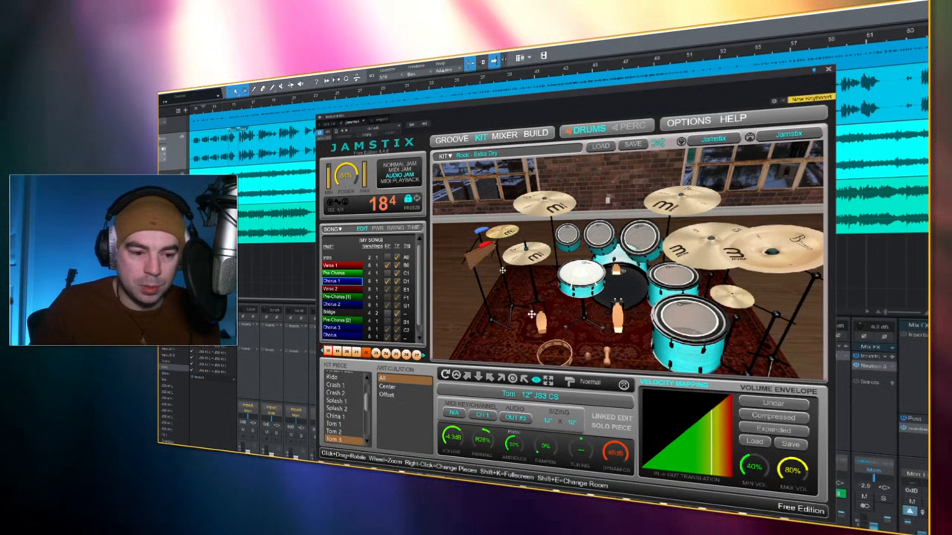
- Select the snare in the kit, browse its replacement sounds, and close the list without loading one
left_click(581, 278)
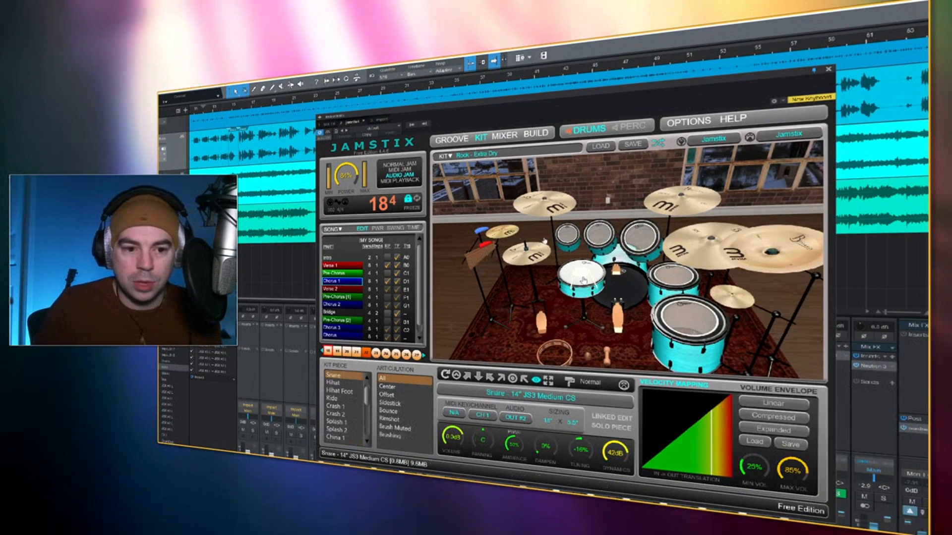
left_click(543, 399)
scroll(518, 305, "down", 6)
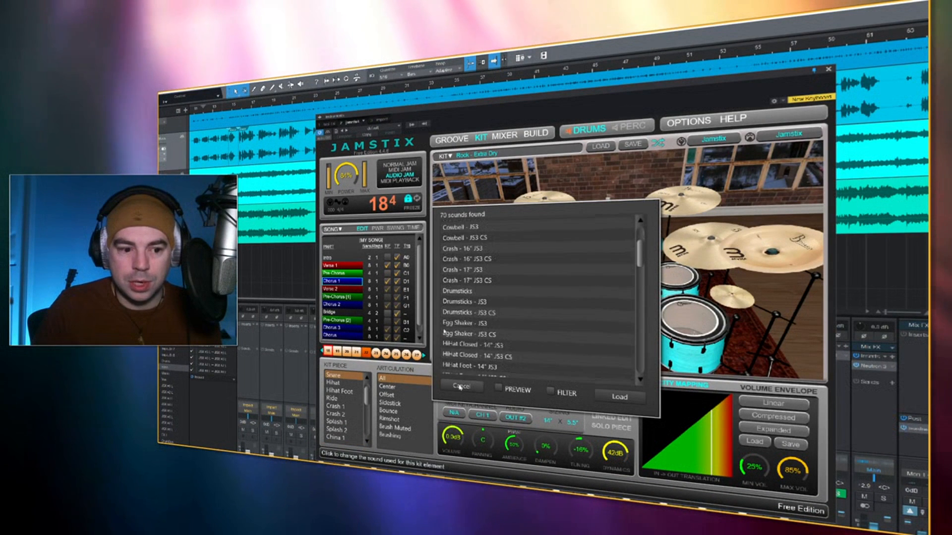
left_click(460, 385)
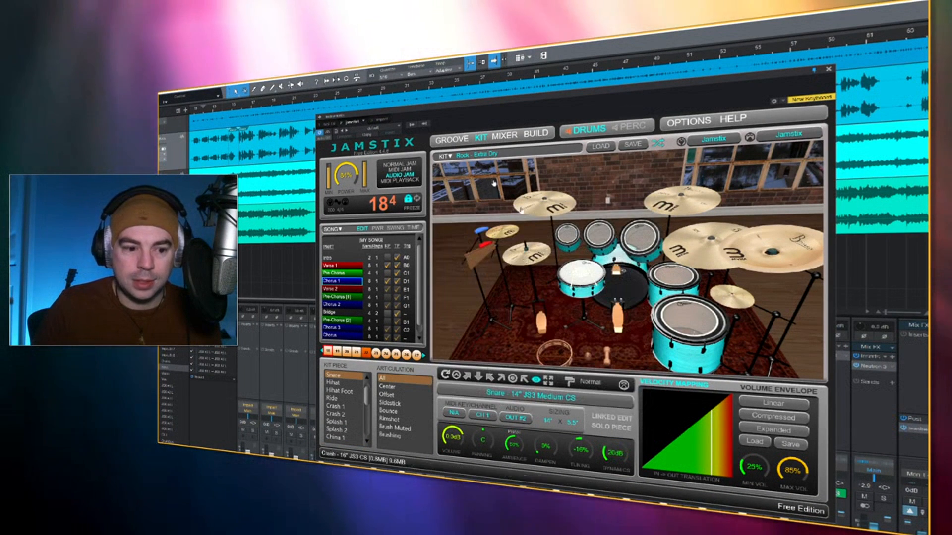
- Show the kit's output mixer and audition the kick and snare to check their output channels
left_click(504, 135)
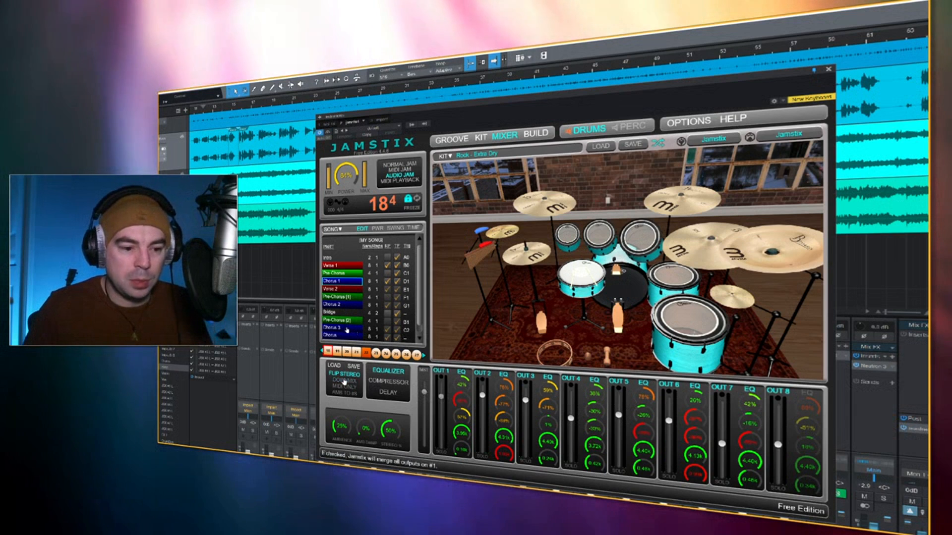
left_click(623, 286)
left_click(582, 274)
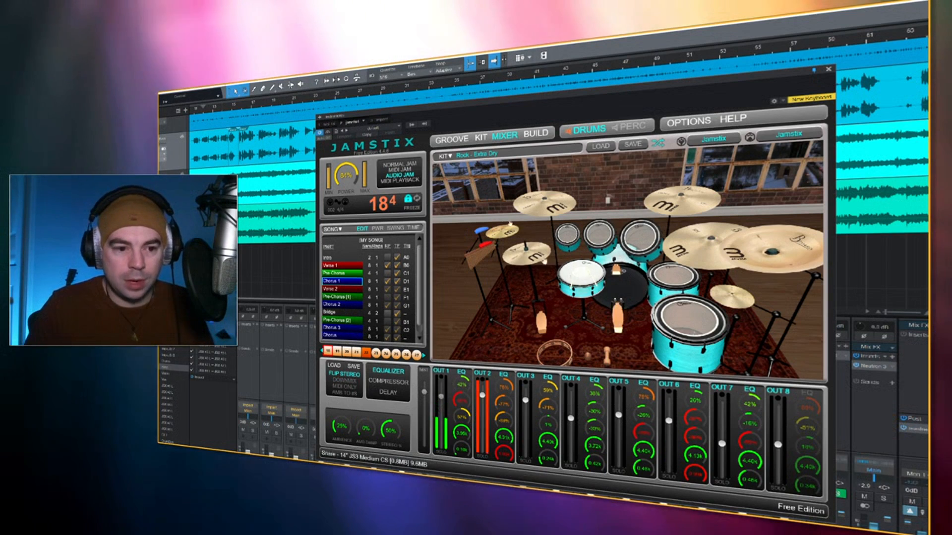
- Audition the hi-hat in the kit to check its output channel and return to the groove settings
left_click(534, 250)
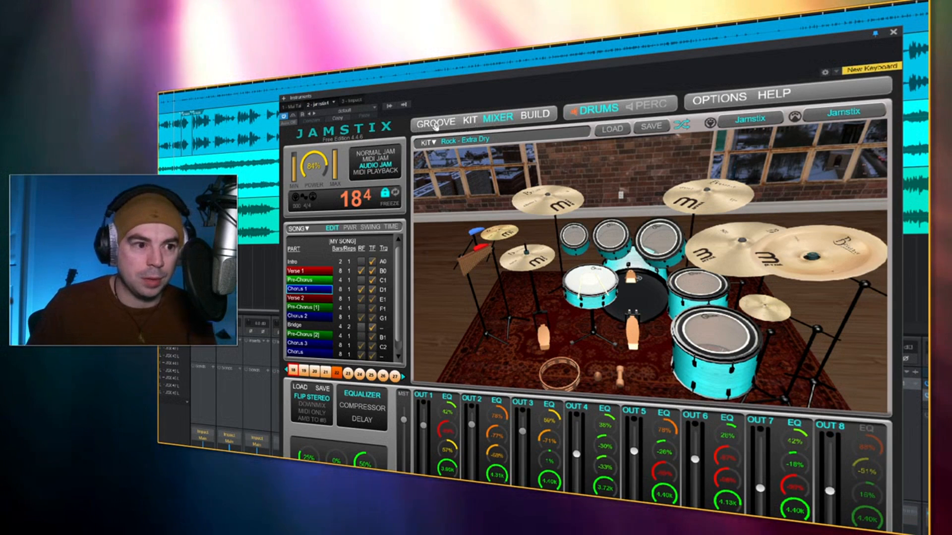
left_click(435, 124)
left_click(435, 125)
left_click(434, 124)
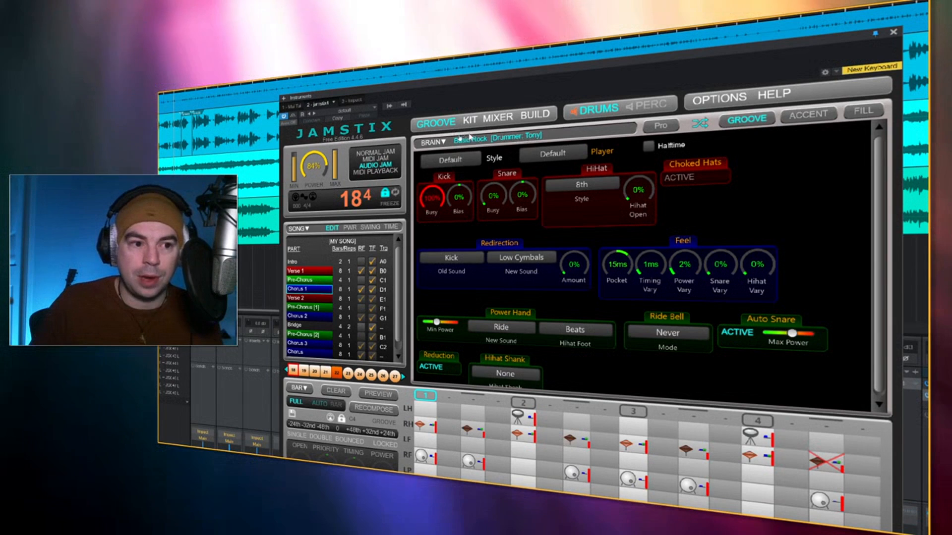
- Review the groove's style and player presets, keeping Default, and open the style library, cancelling without loading a style
left_click(460, 160)
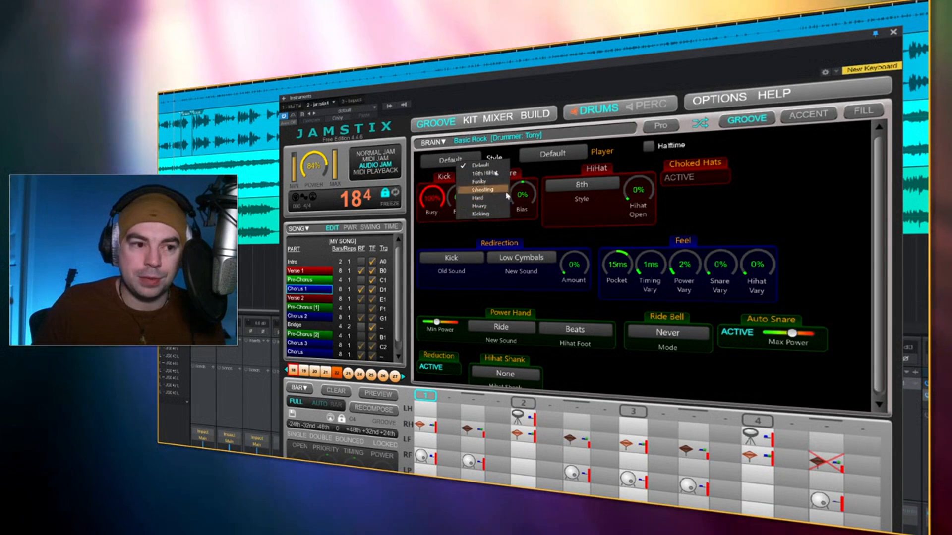
left_click(479, 165)
left_click(551, 155)
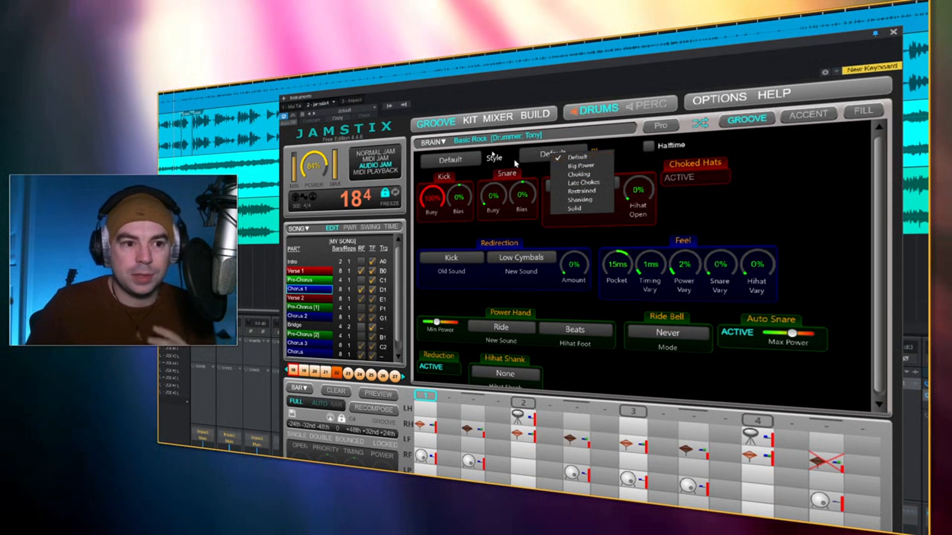
left_click(474, 141)
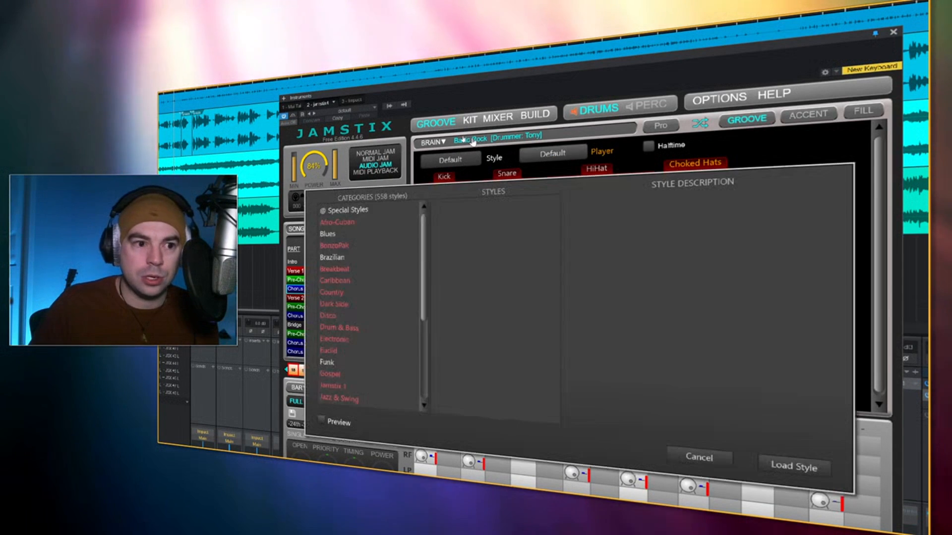
left_click(707, 466)
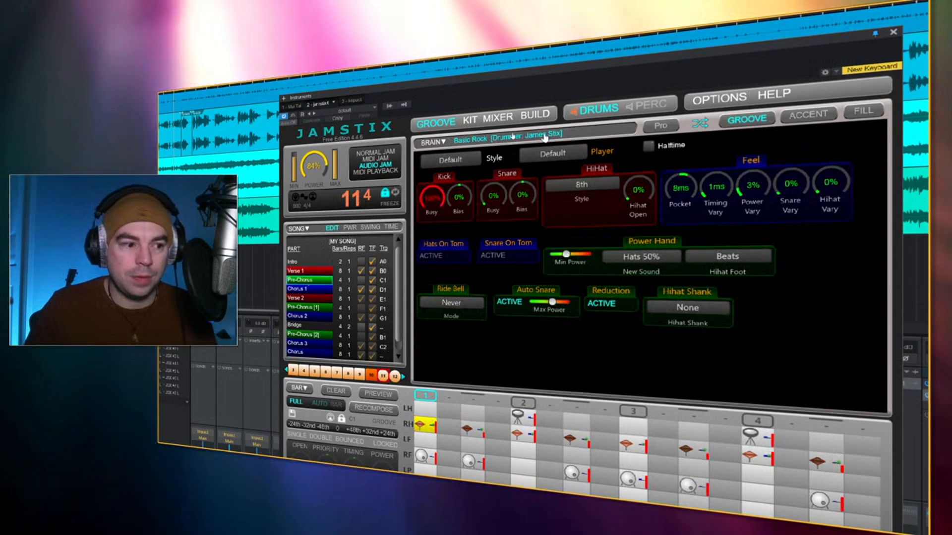
- Select the Chorus 1 part and examine its accent and fill settings, returning to the groove settings
left_click(310, 289)
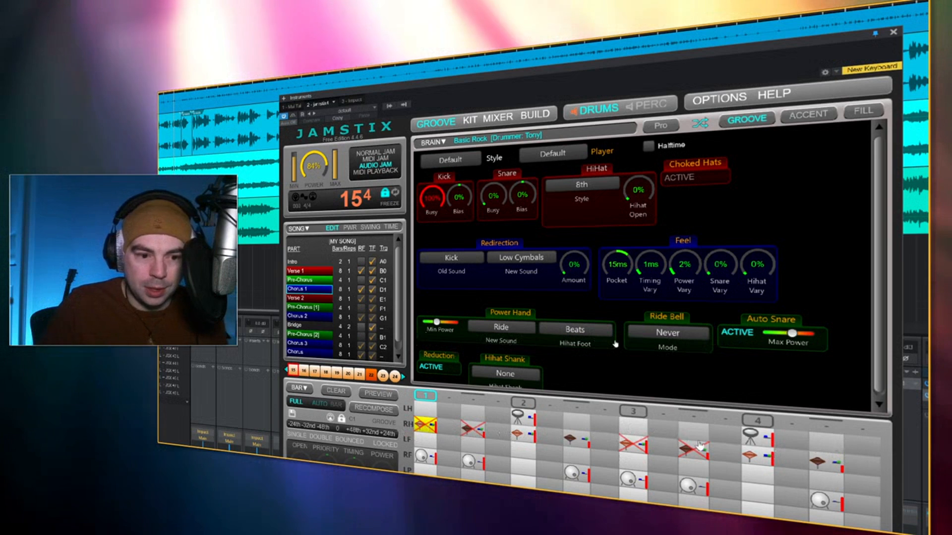
left_click(820, 116)
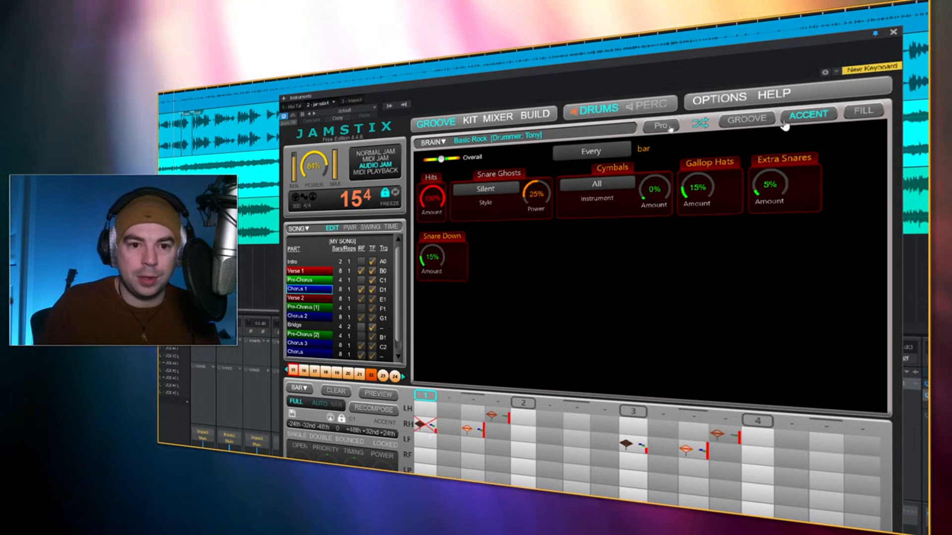
left_click(757, 121)
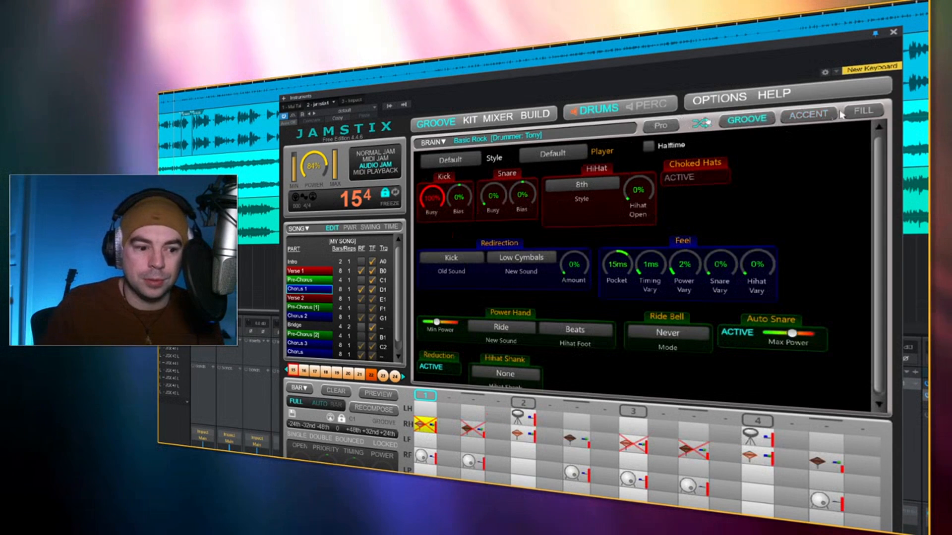
left_click(861, 115)
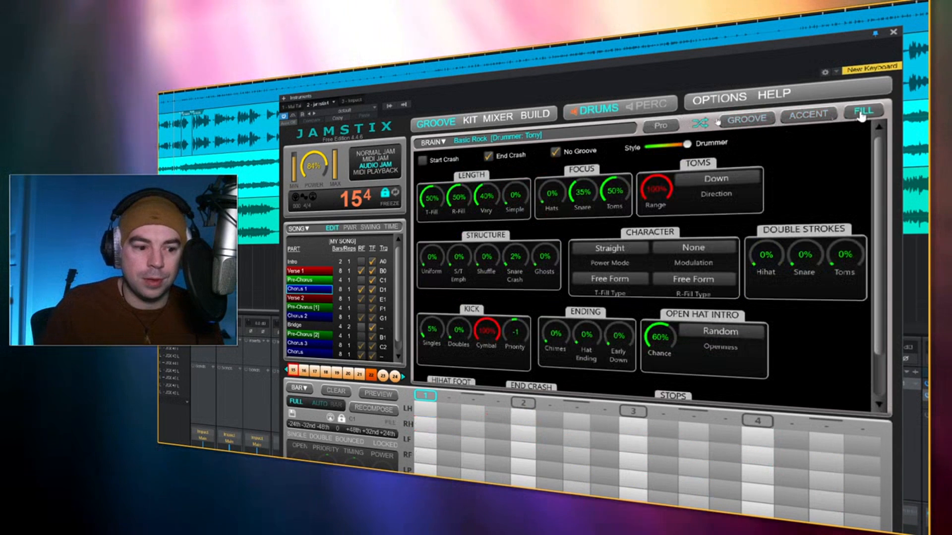
left_click(808, 116)
left_click(746, 119)
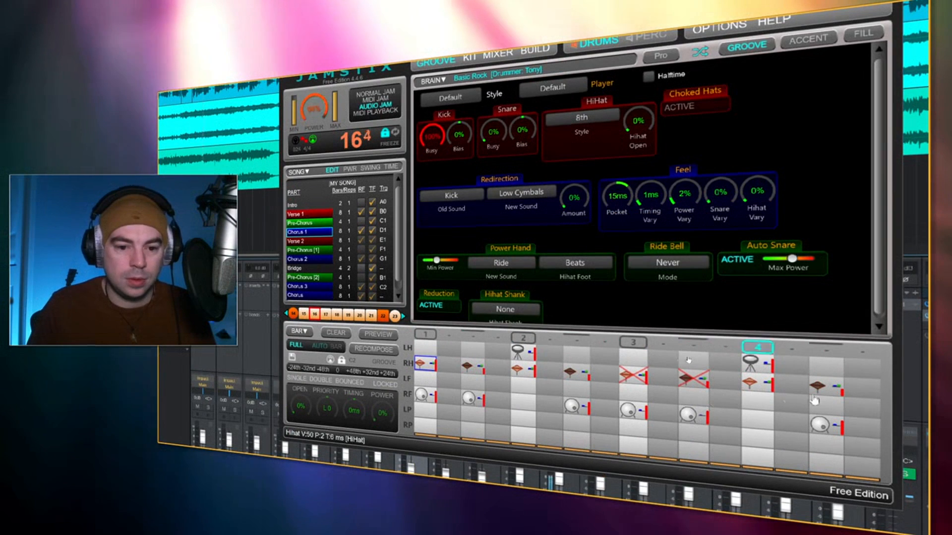
- Show the song build page with its parts, style and drummer choices, and return to the groove settings
left_click(648, 77)
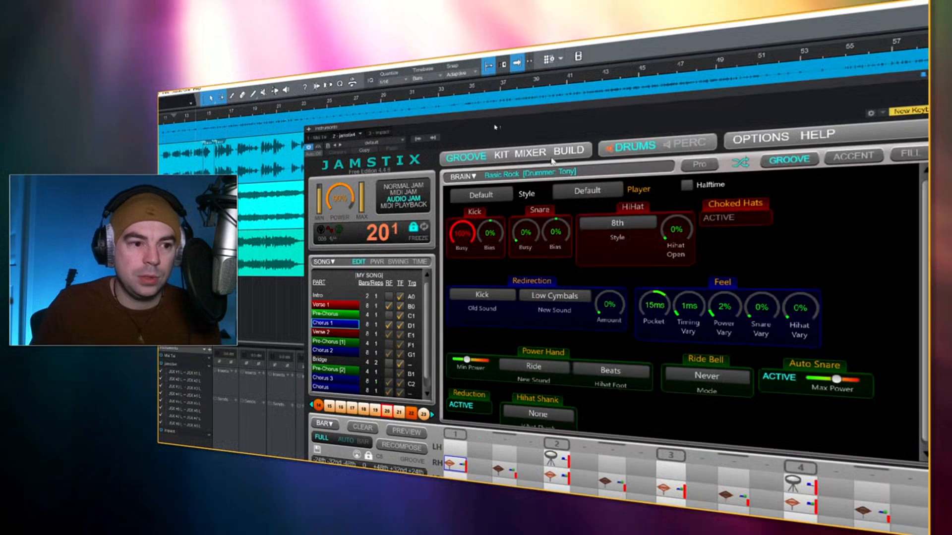
left_click(535, 50)
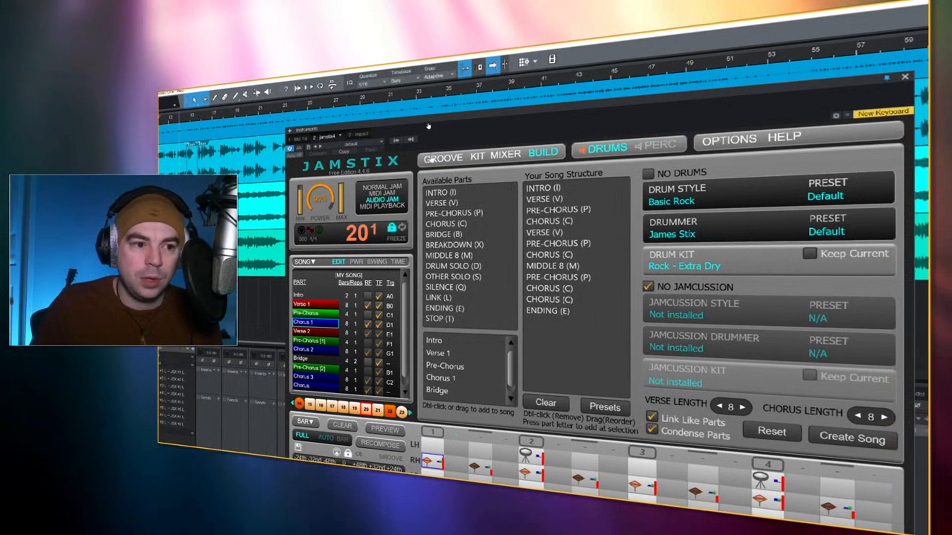
left_click(434, 160)
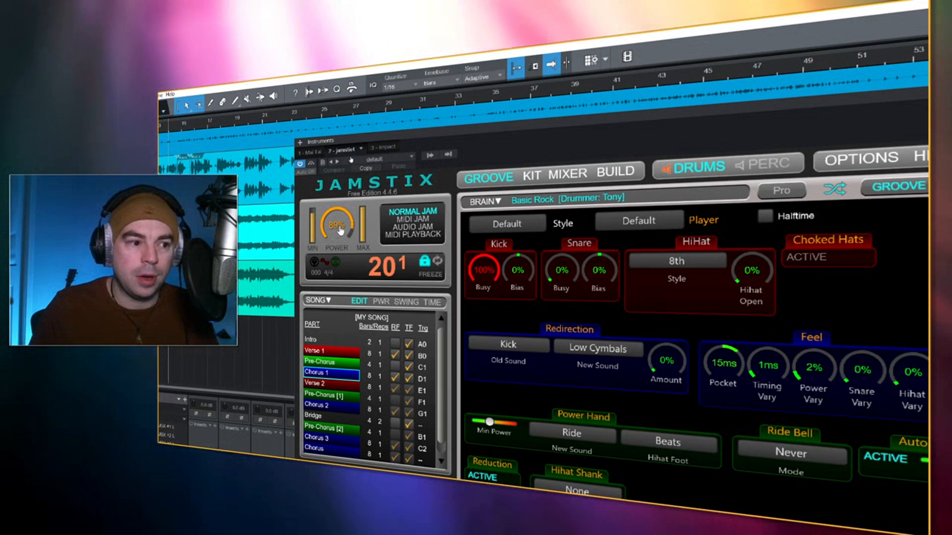
- Set the song power to 90% and switch the jam mode to Audio Jam
left_click_drag(341, 230, 335, 215)
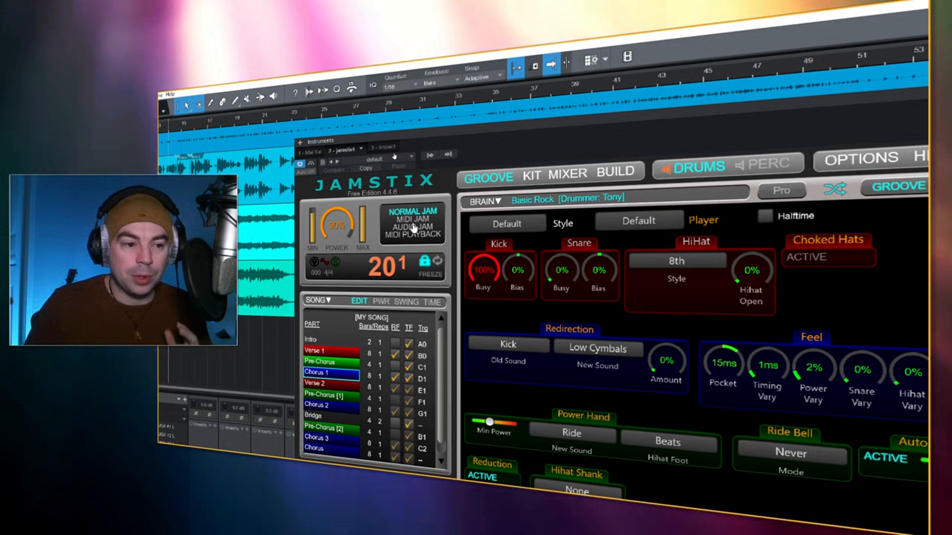
left_click(413, 227)
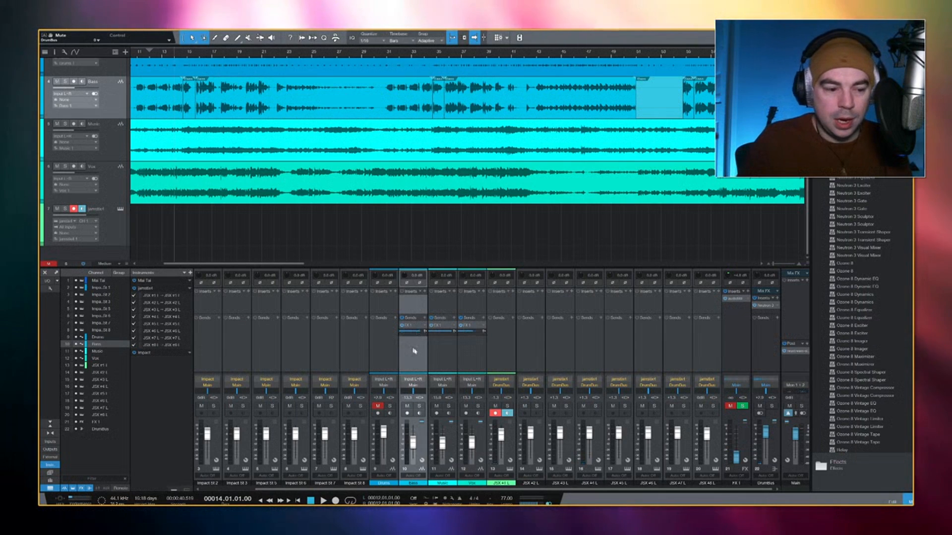
- Inspect the Music and Vox channels' FX 1 sends in the Studio One mixer and open the audioM8 insert on FX 1
left_click(450, 351)
left_click(470, 348)
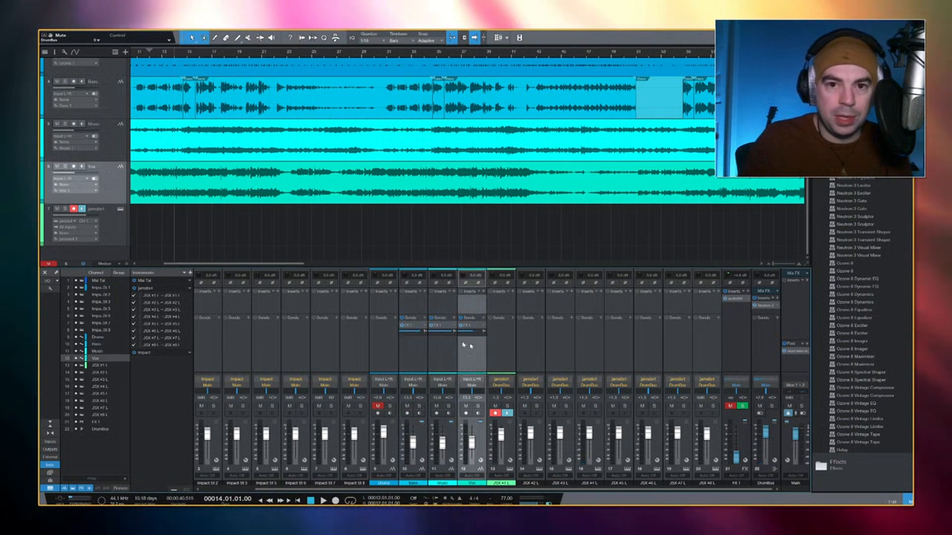
left_click(734, 299)
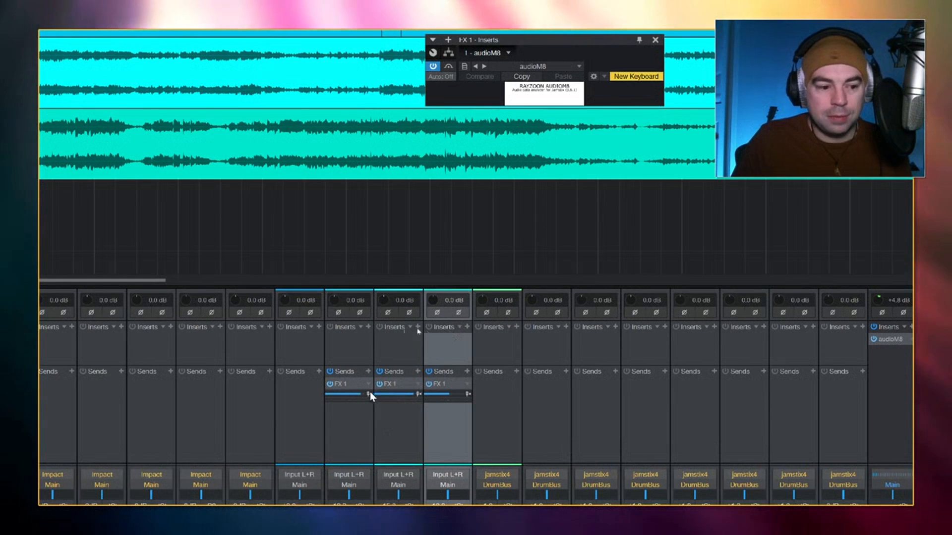
mouse_move(394, 391)
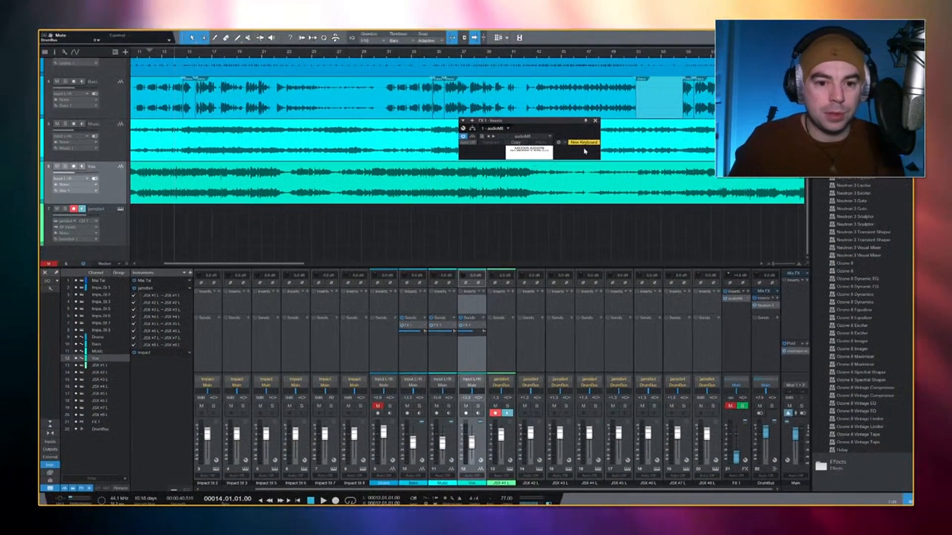
- Reopen the Jamstix instrument, adjust the song power during Audio Jam playback, and move the playback position back to Chorus 1
left_click(510, 469)
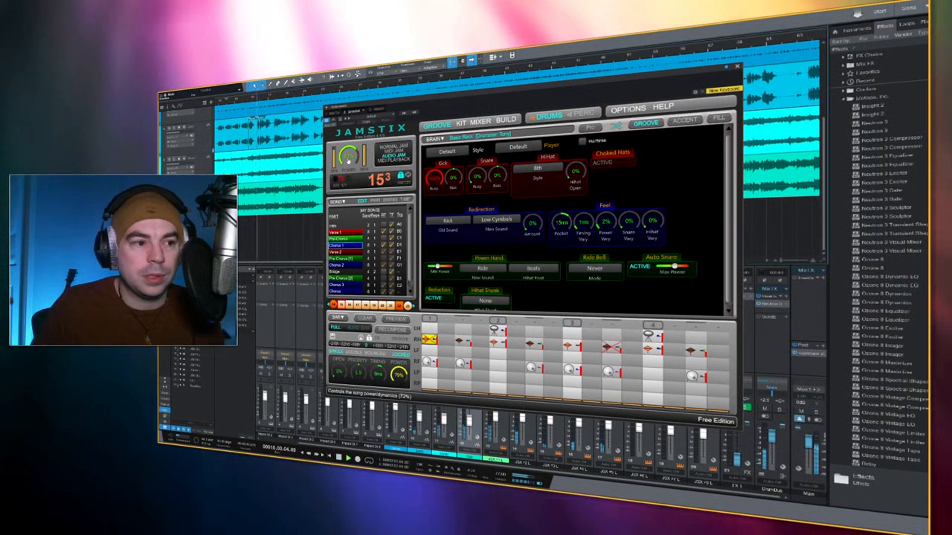
left_click_drag(349, 161, 347, 134)
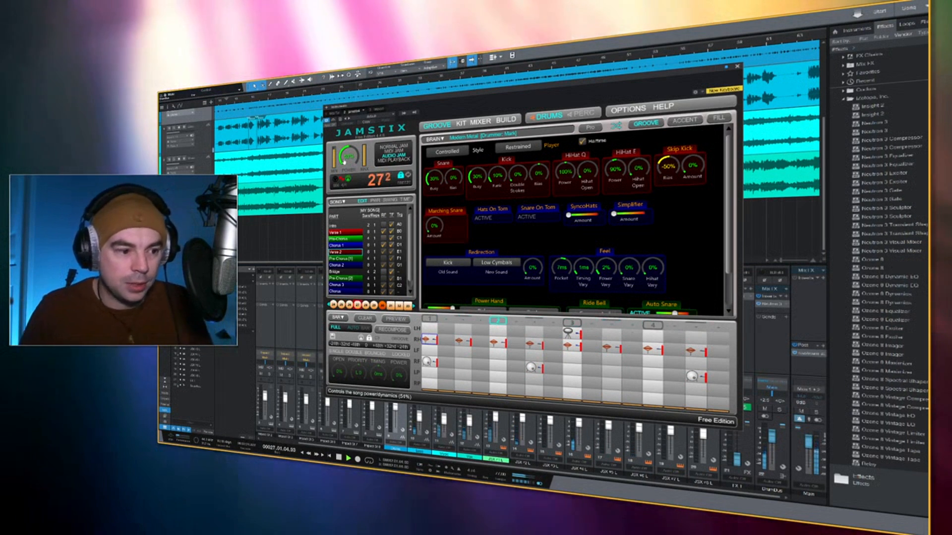
left_click(263, 101)
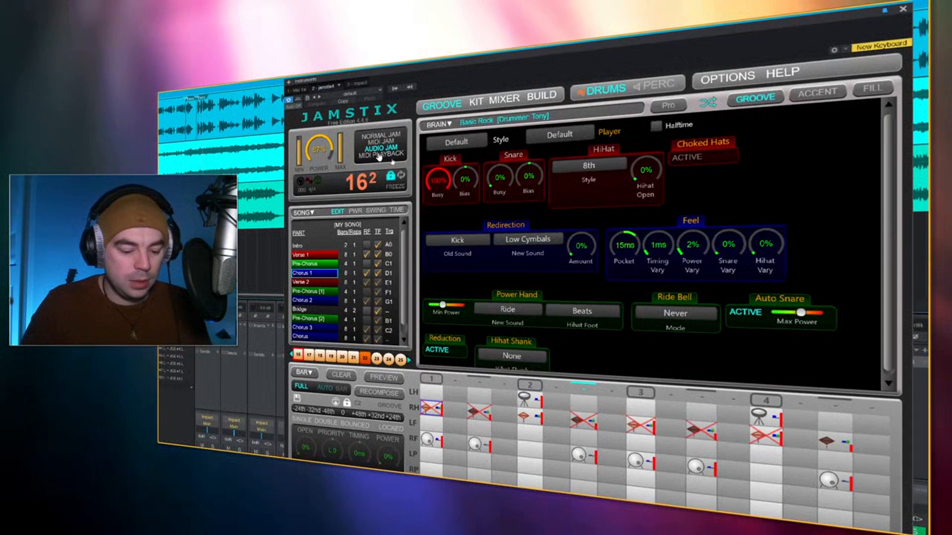
- Show the MIDI Playback mode's settings and switch back to Audio Jam
left_click(383, 155)
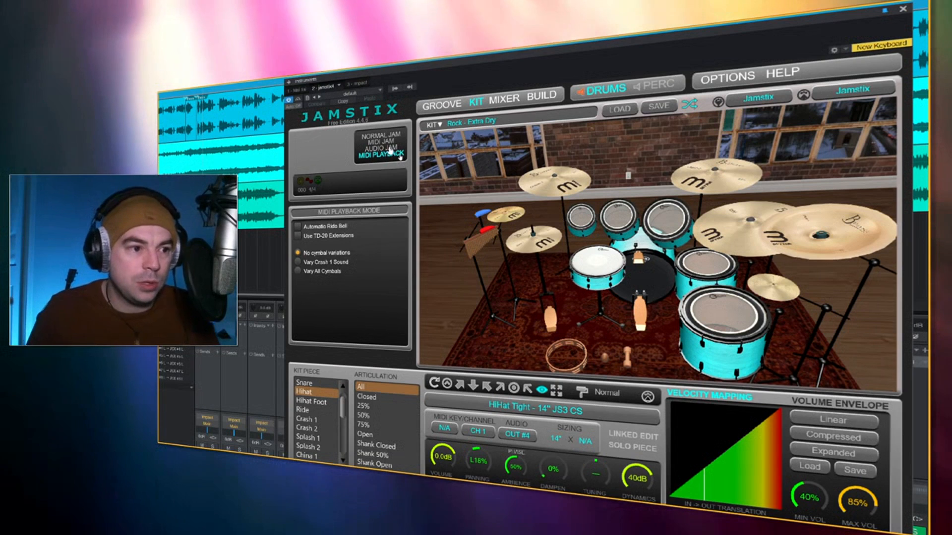
left_click(389, 149)
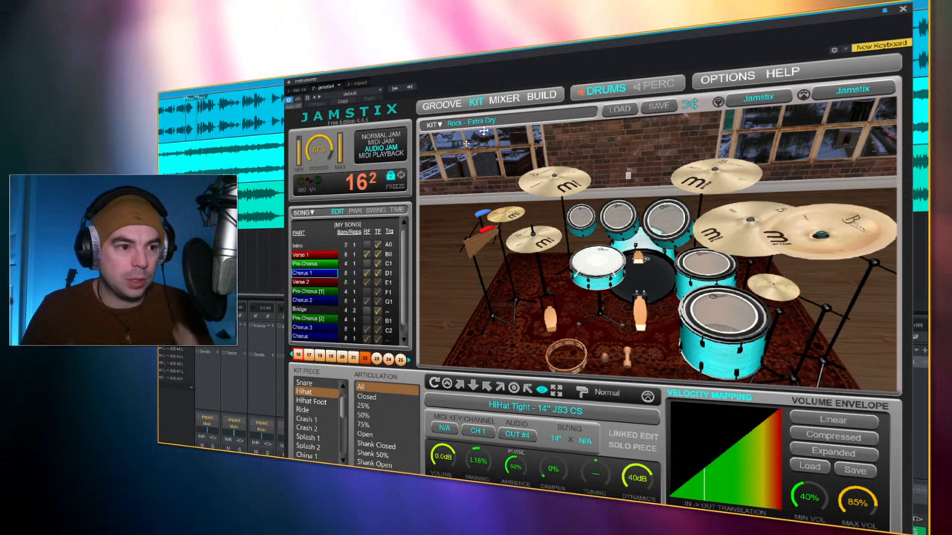